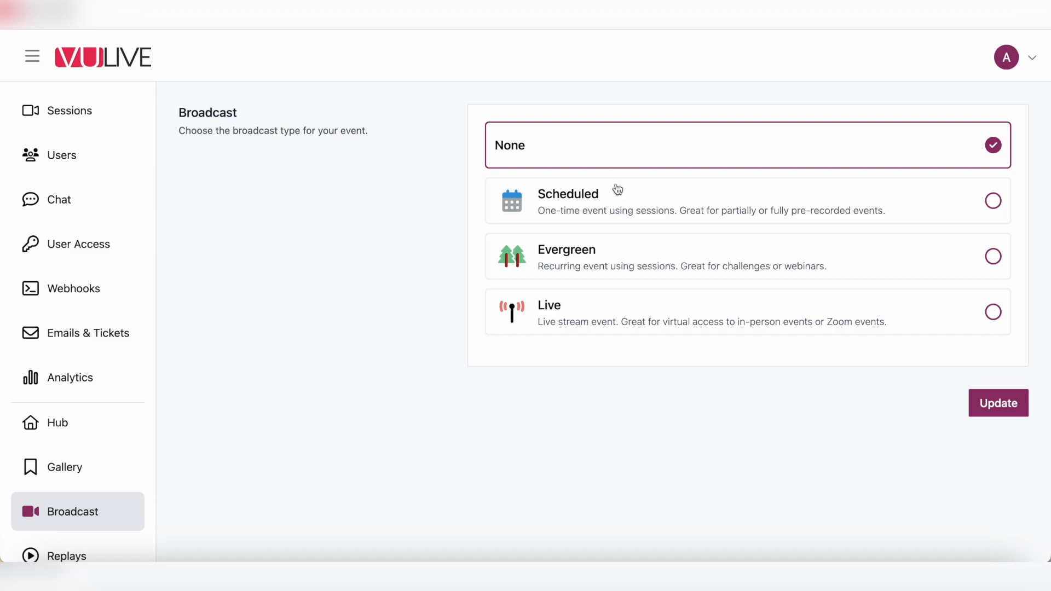
Step: Make the event a Scheduled broadcast with Show Broadcast Page unchecked
left_click(618, 206)
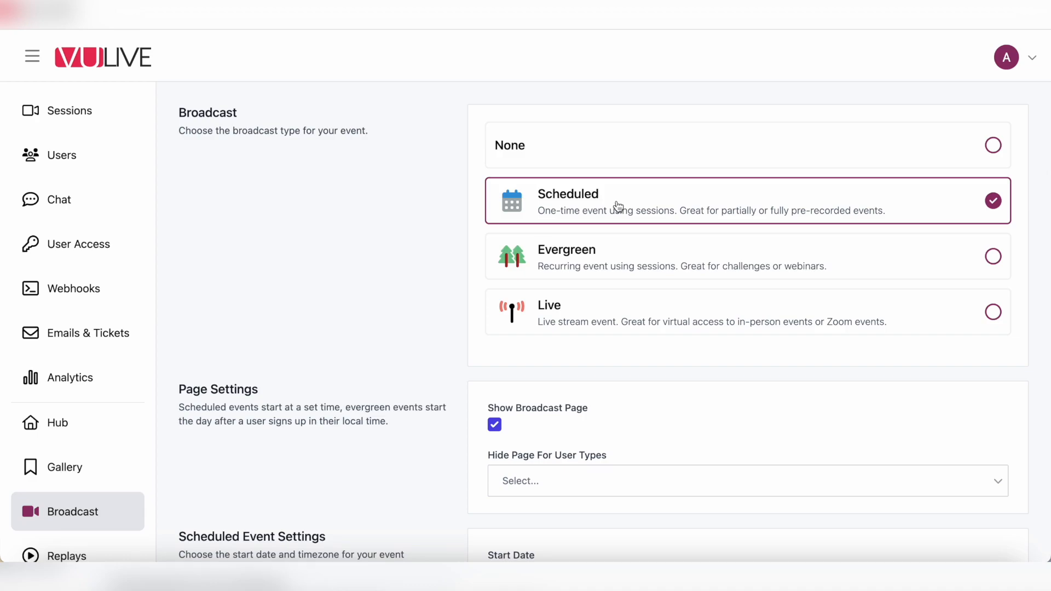
left_click(494, 424)
scroll(417, 376, "down", 3)
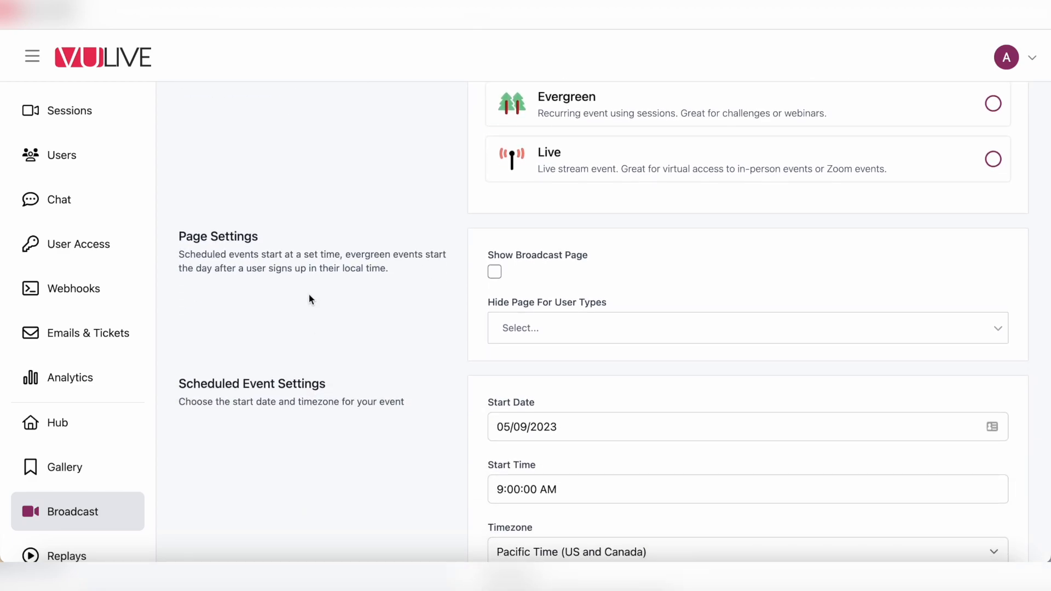
left_click(495, 272)
left_click(495, 273)
Step: Look over the Hide Page For User Types choices without selecting any
left_click(537, 327)
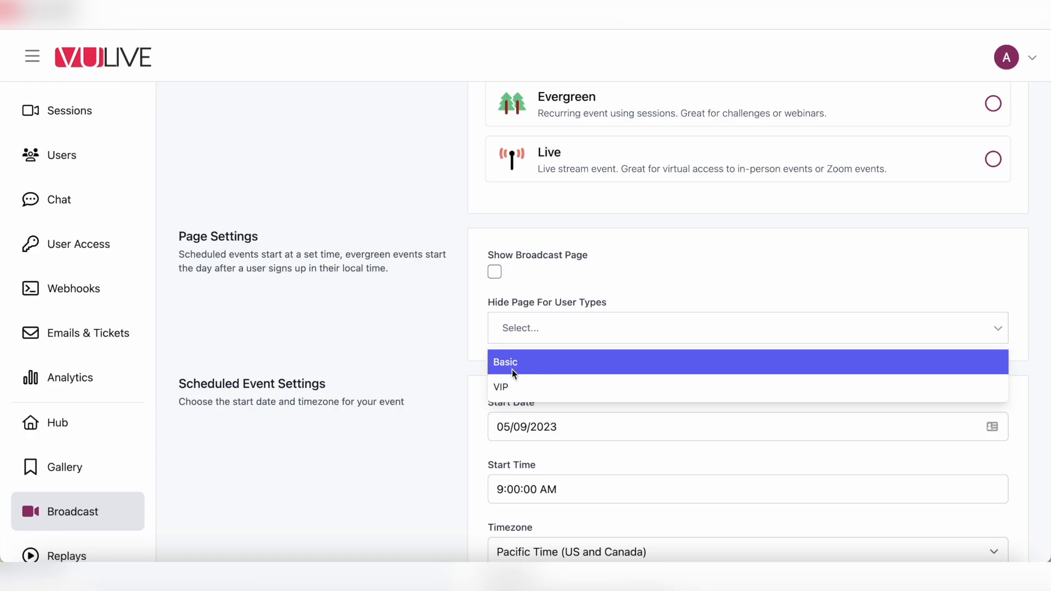
left_click(438, 351)
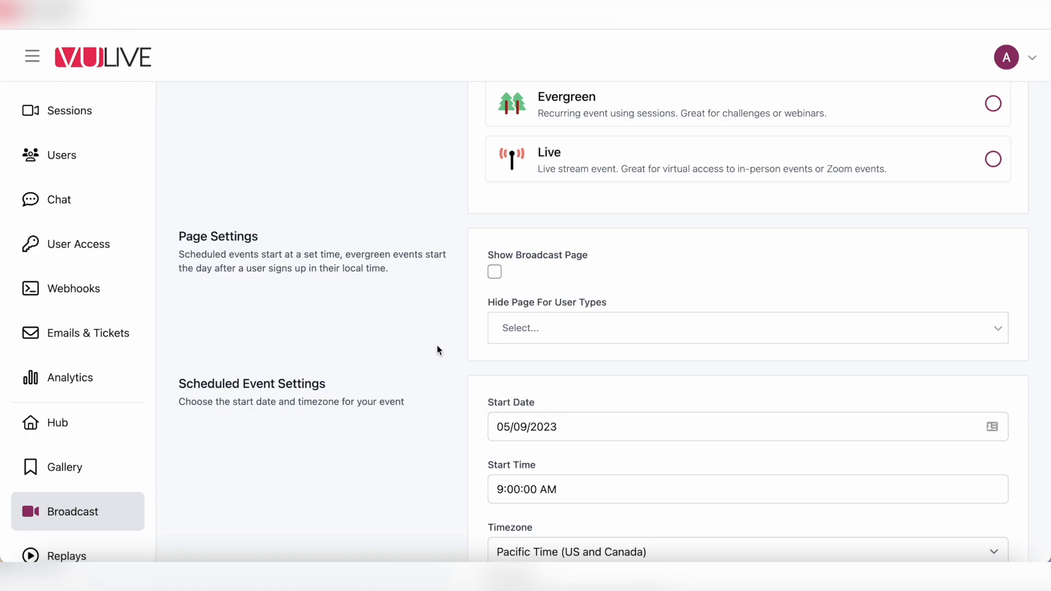
scroll(437, 350, "down", 3)
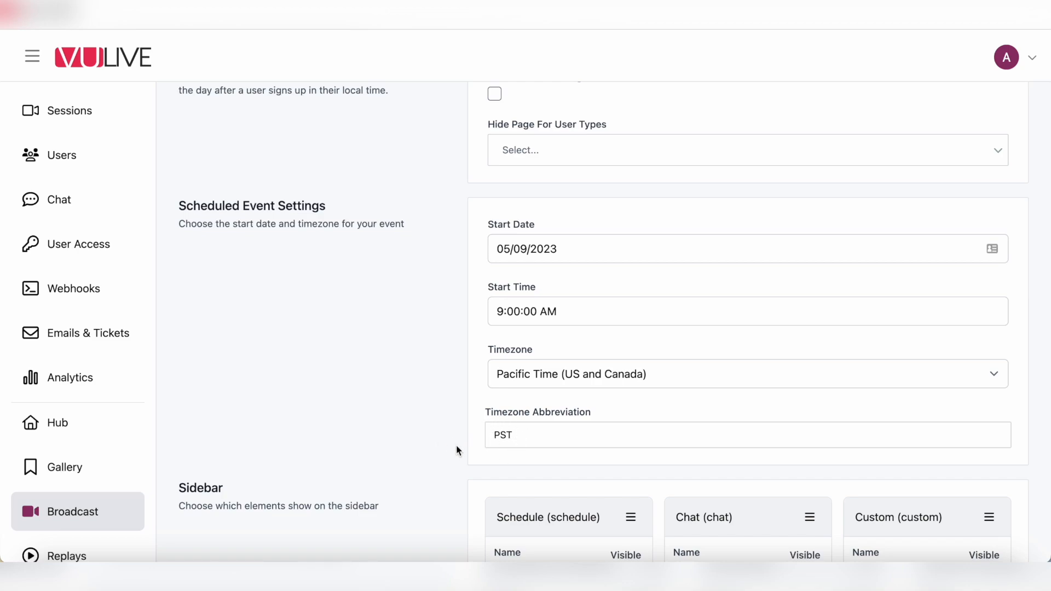
scroll(459, 450, "down", 5)
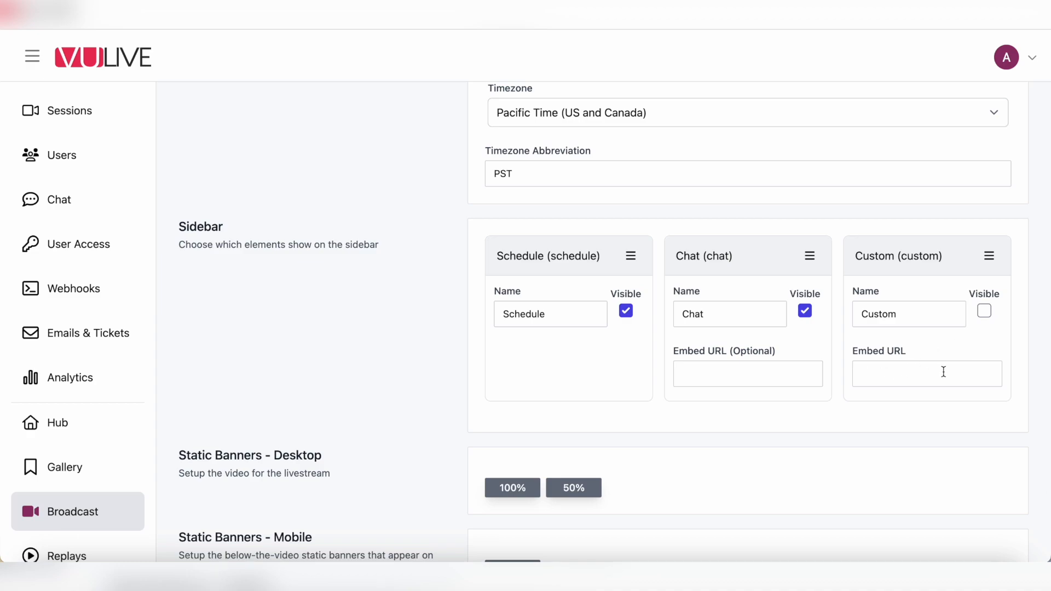
left_click(984, 311)
left_click(984, 311)
scroll(392, 387, "down", 3)
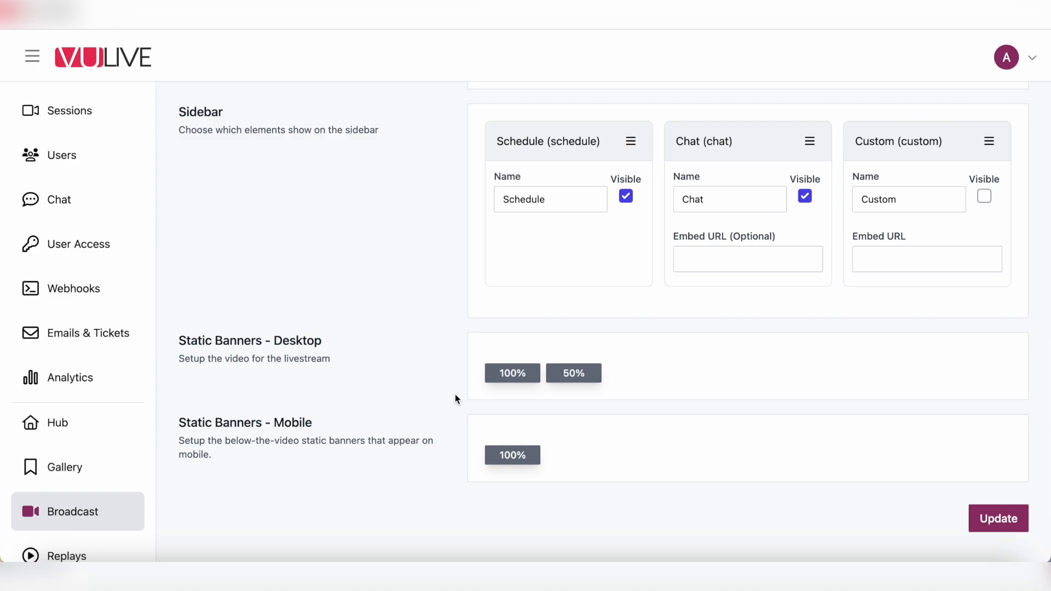
scroll(340, 265, "up", 15)
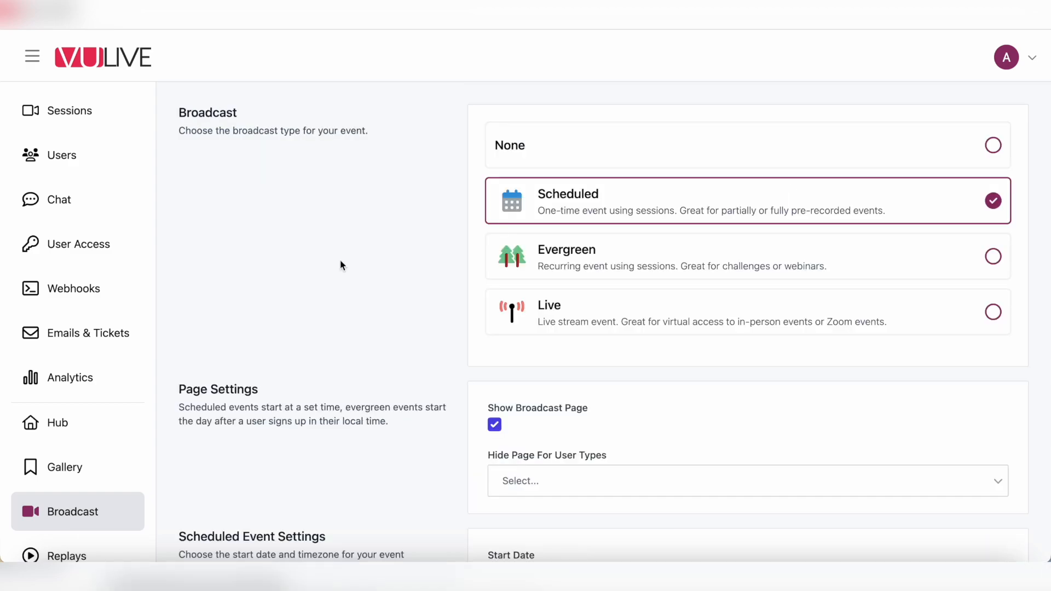
Step: Select Evergreen as the broadcast type and scroll through its event settings
left_click(617, 251)
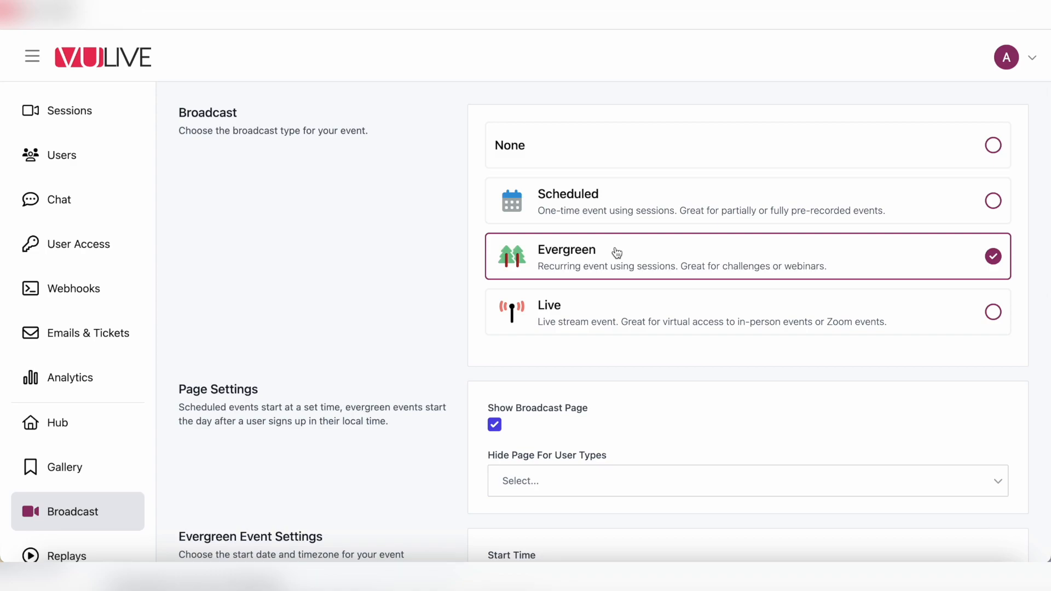
scroll(346, 329, "down", 3)
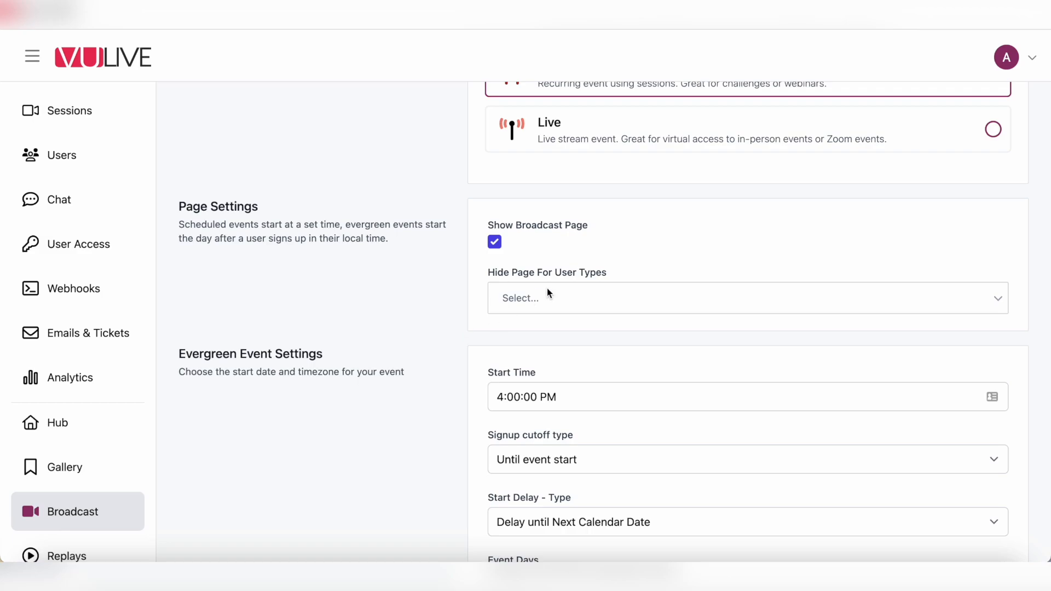
scroll(392, 290, "down", 2)
scroll(392, 289, "down", 2)
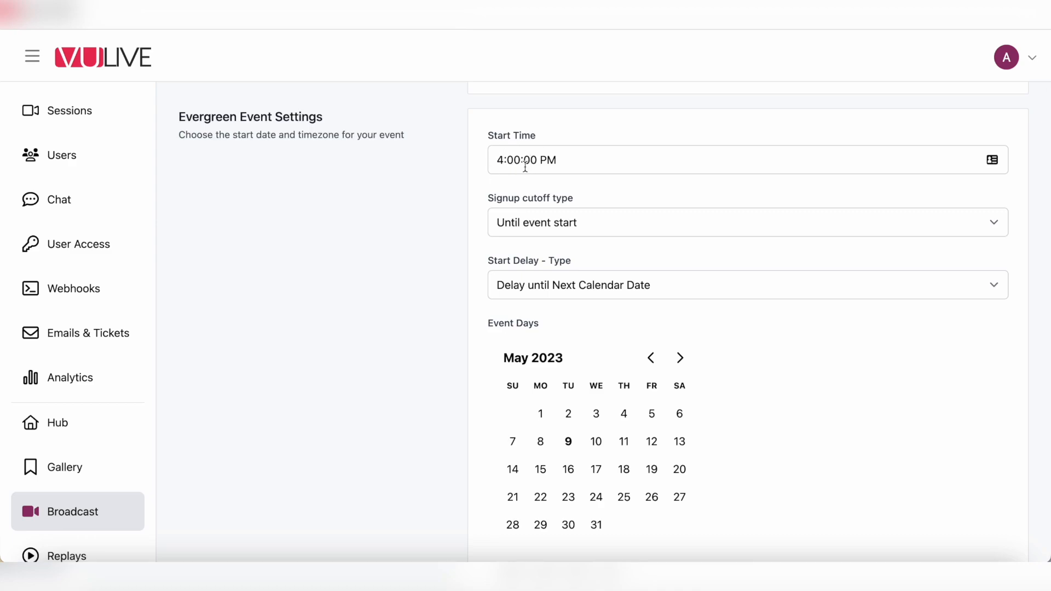
Step: Keep signup cutoff at Until event start and review the Start Delay type options
left_click(514, 223)
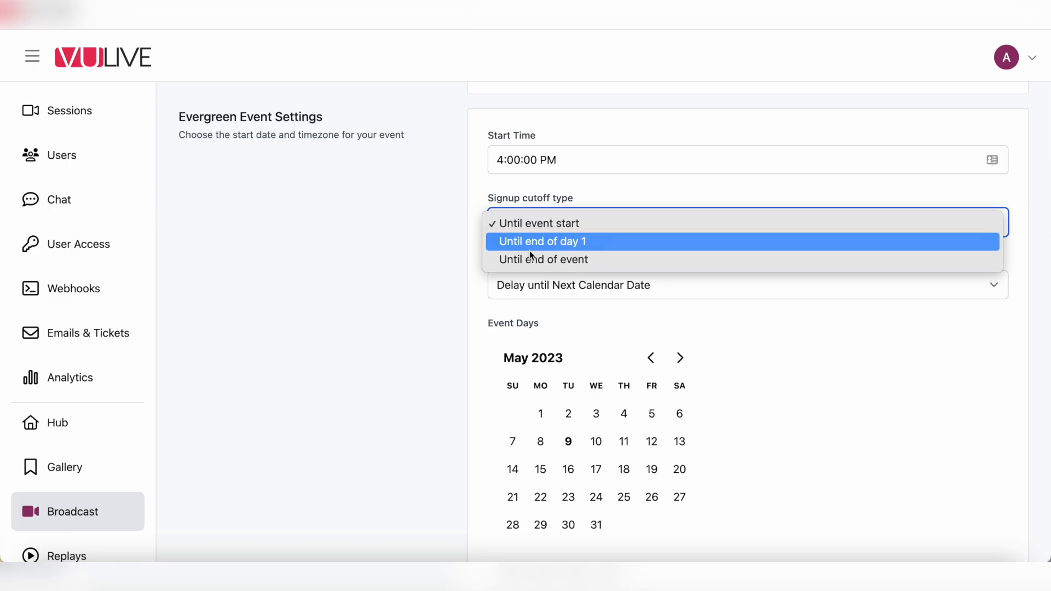
left_click(426, 253)
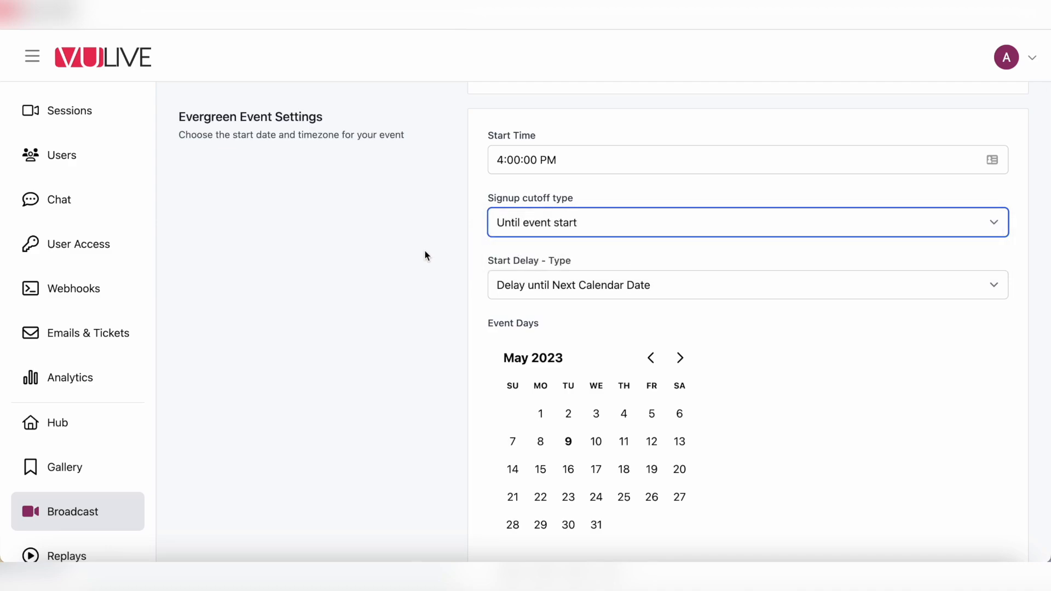
scroll(438, 263, "down", 1)
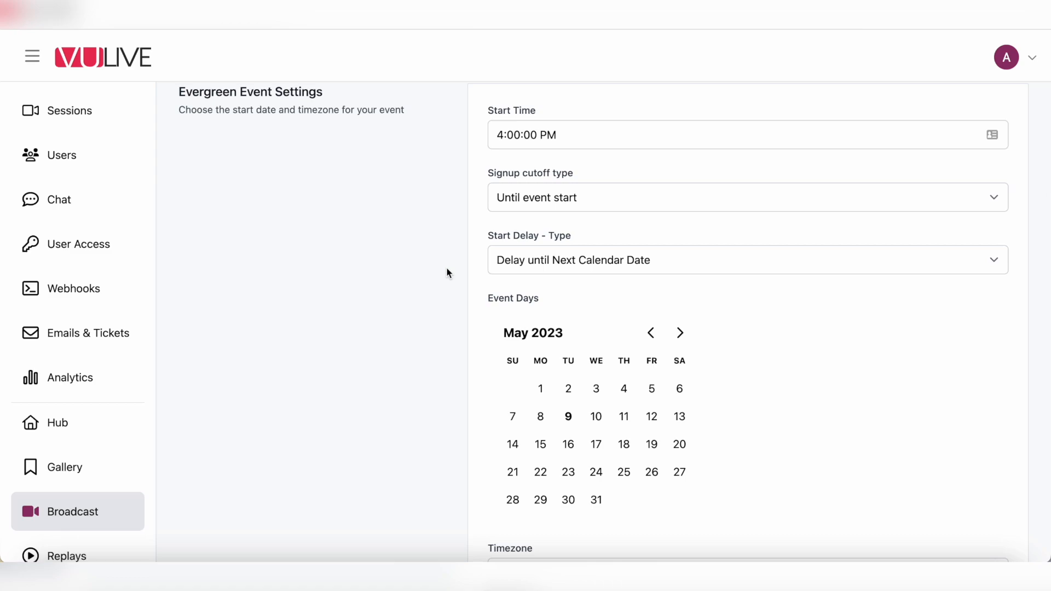
left_click(530, 270)
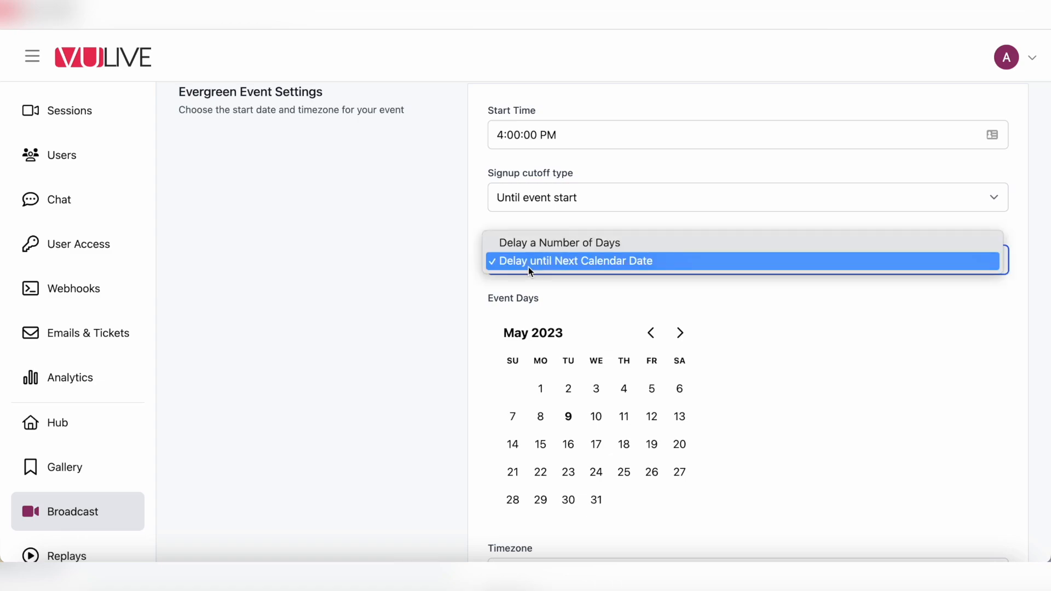
Step: Keep Delay until Next Calendar Date and mark May 26, June 23 and July 21 as event days
left_click(516, 263)
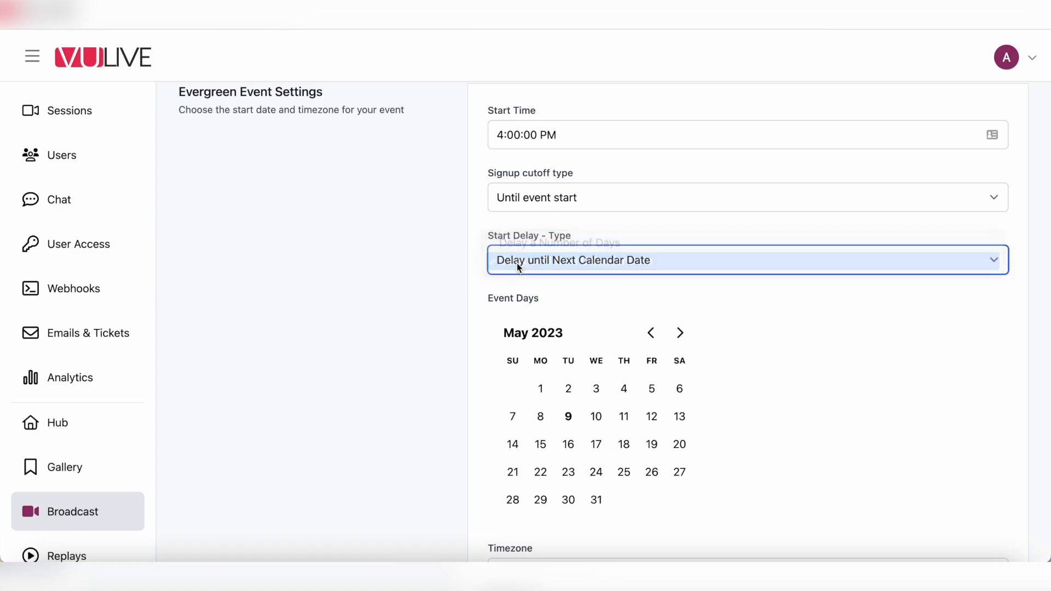
left_click(652, 472)
left_click(680, 340)
left_click(652, 472)
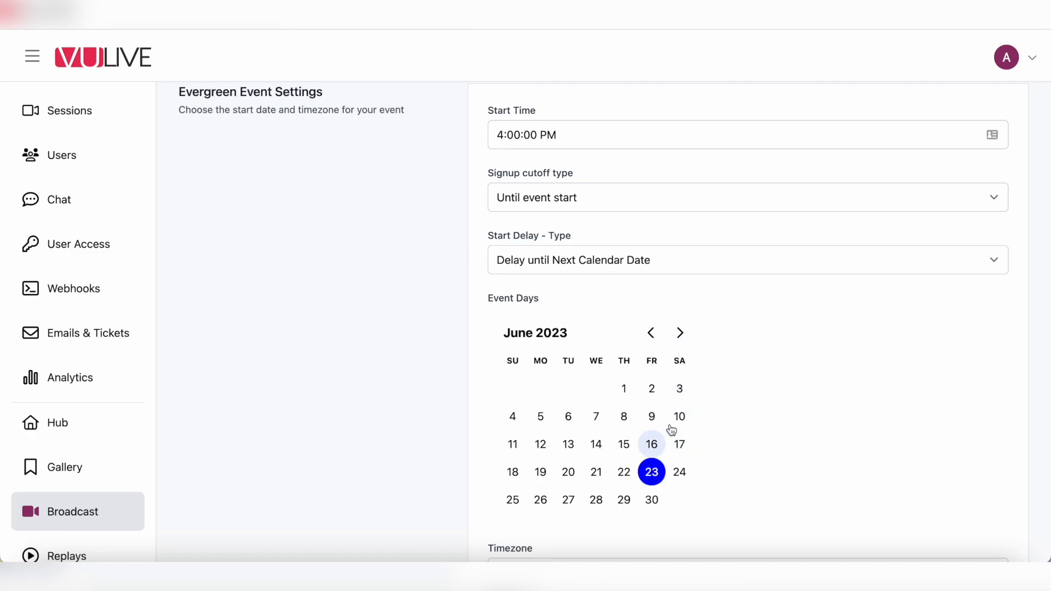
left_click(681, 342)
left_click(652, 472)
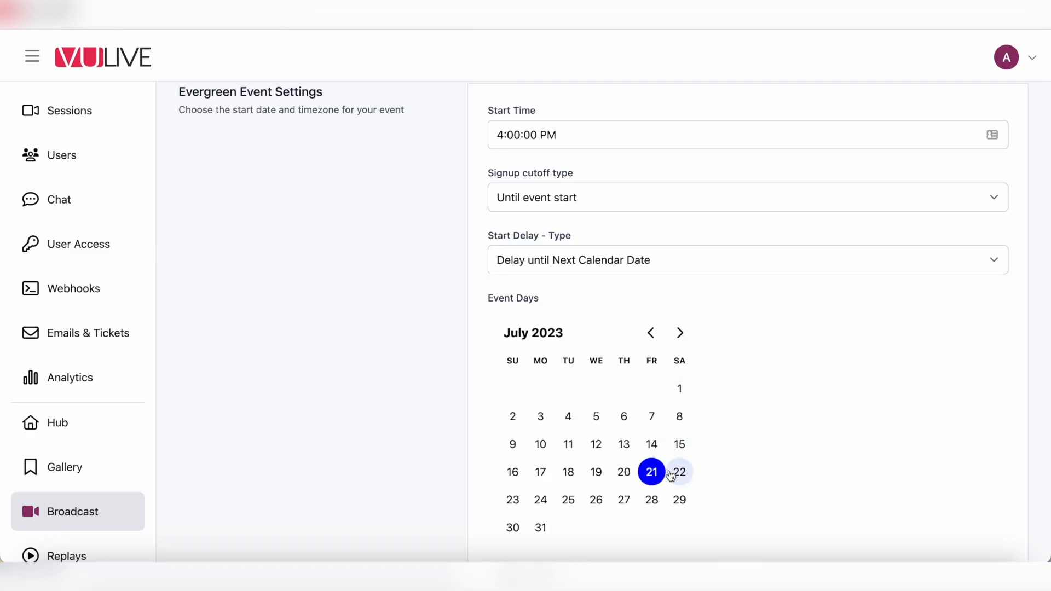
Step: Change the start delay to a number of days, set to 14
left_click(574, 265)
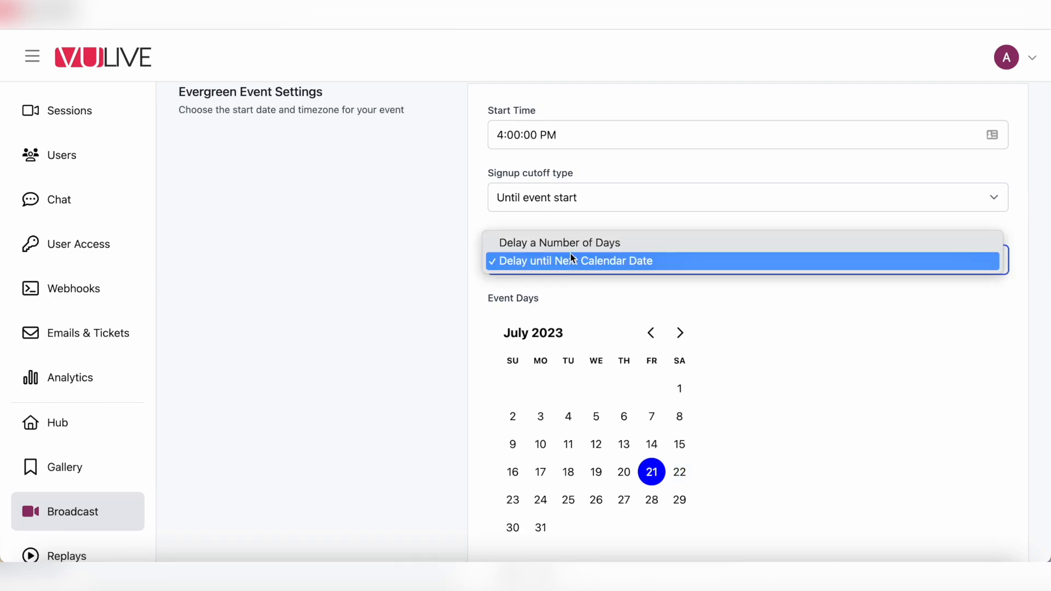
left_click(569, 245)
left_click(524, 325)
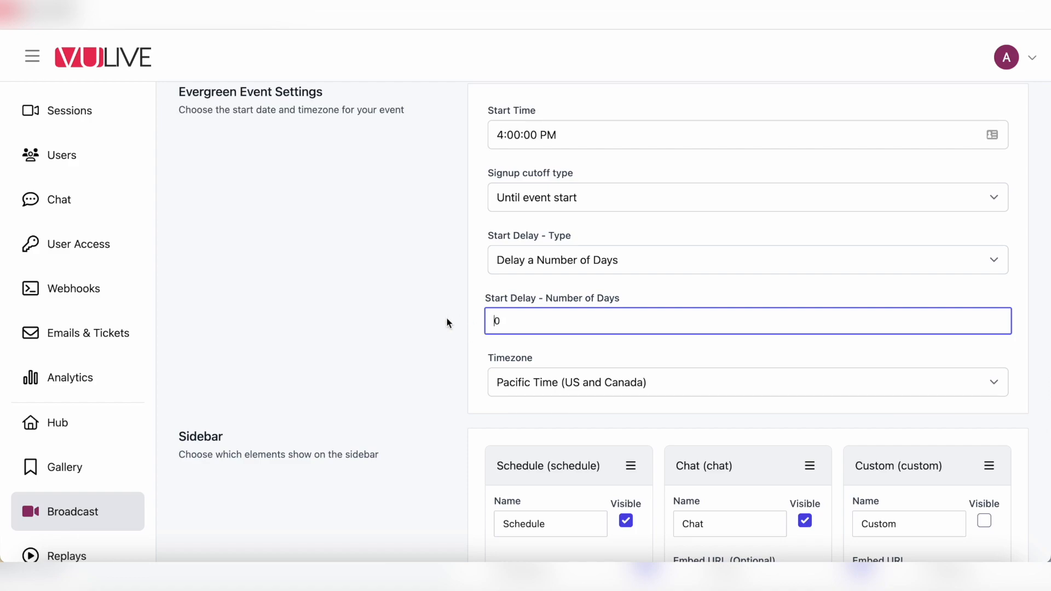
left_click(438, 335)
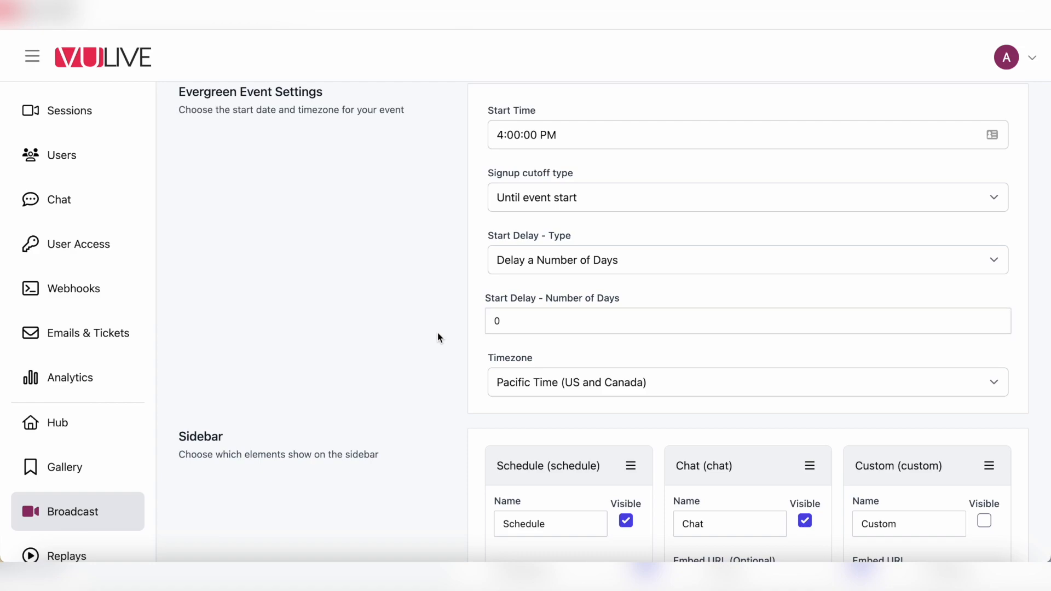
left_click(490, 322)
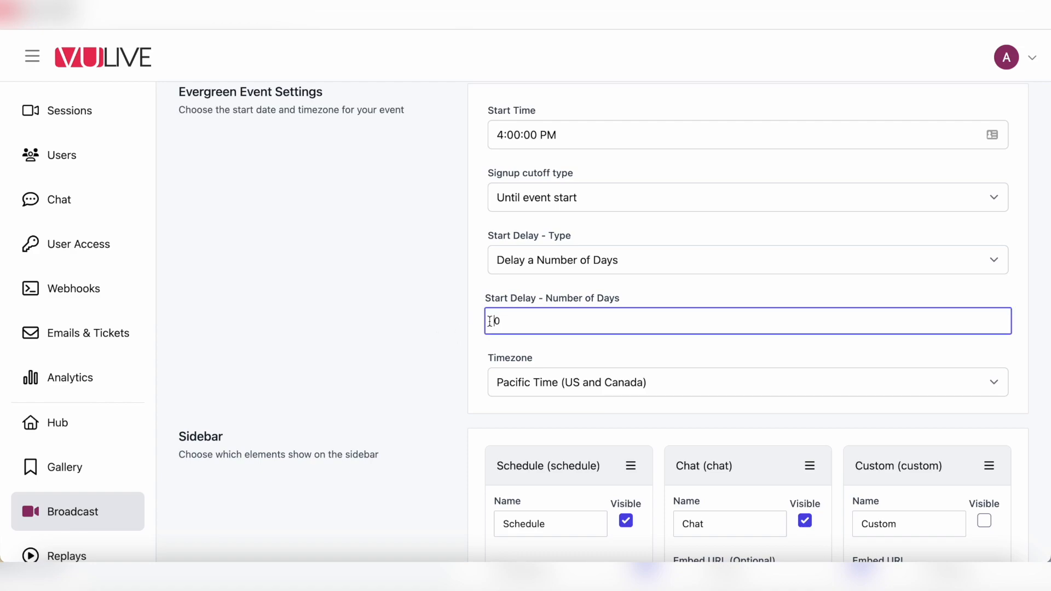
key("Delete")
type("14")
left_click(412, 326)
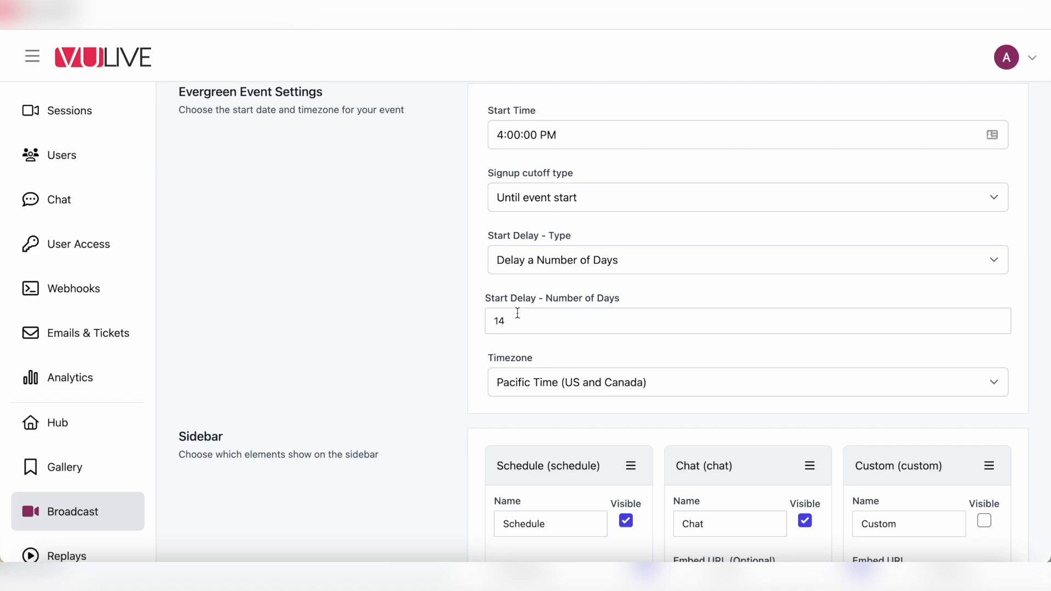
Step: Switch the start delay back to Delay until Next Calendar Date and review the page
left_click(563, 261)
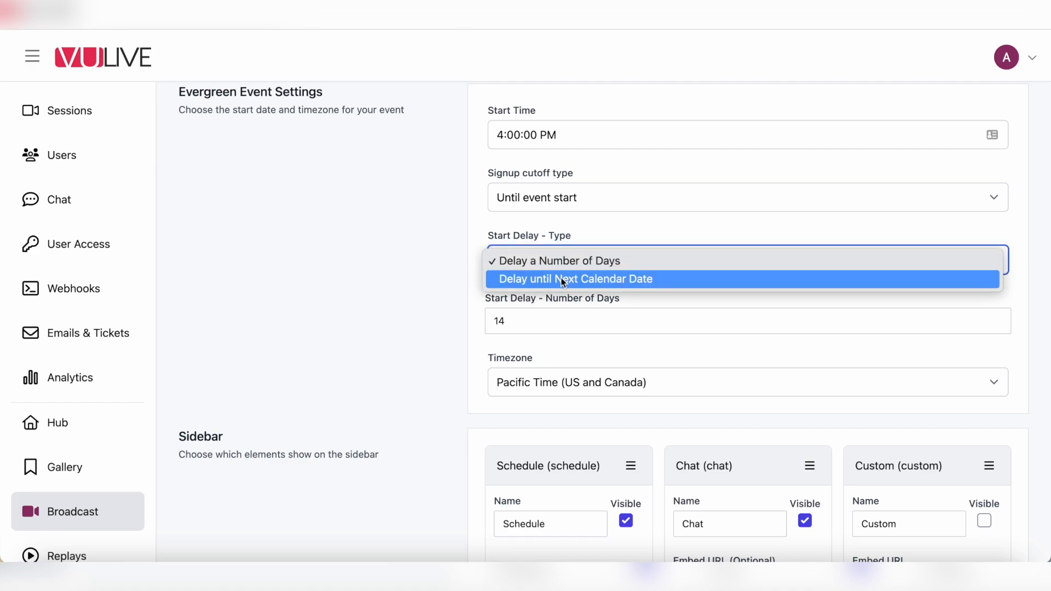
left_click(563, 279)
scroll(454, 427, "down", 1)
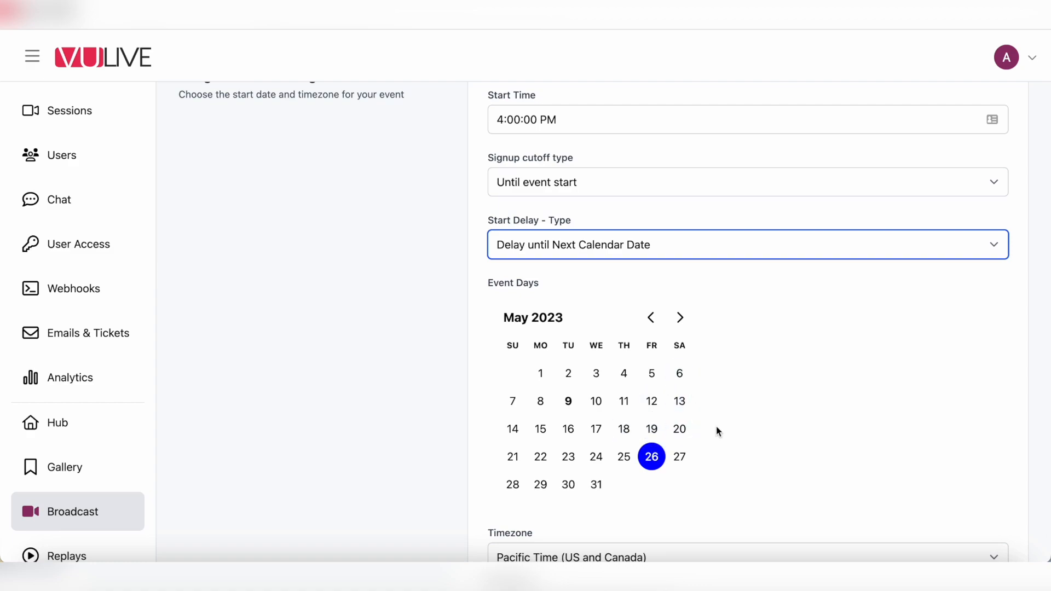
scroll(716, 426, "down", 3)
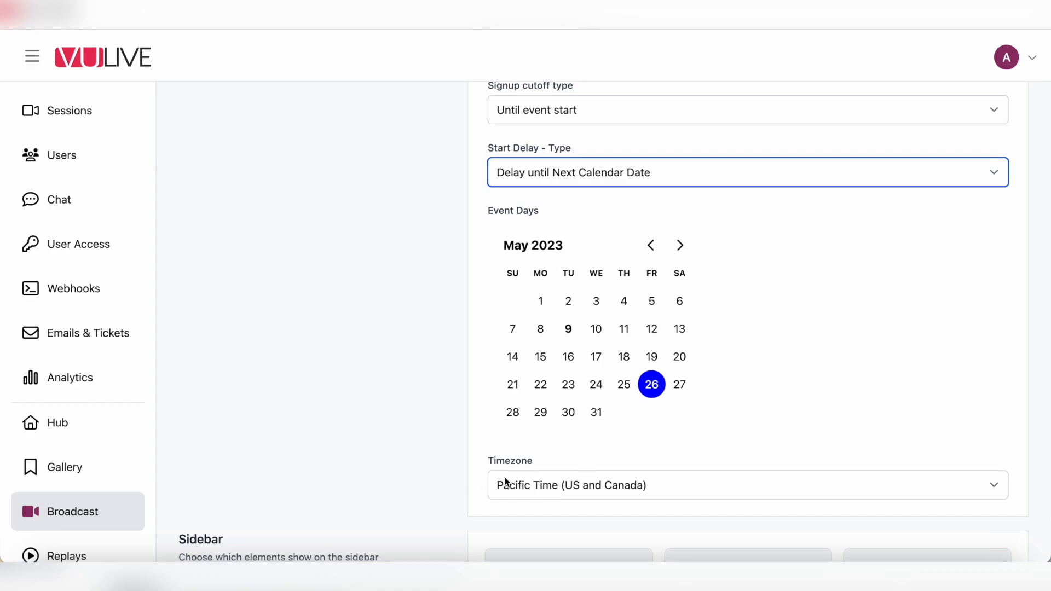
scroll(466, 491, "down", 10)
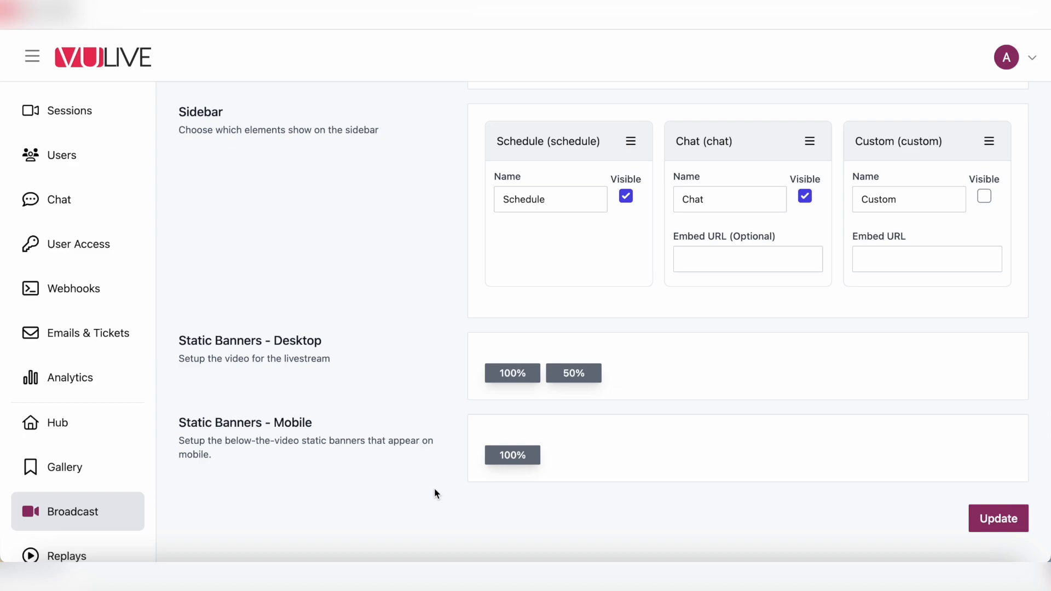
scroll(359, 360, "up", 10)
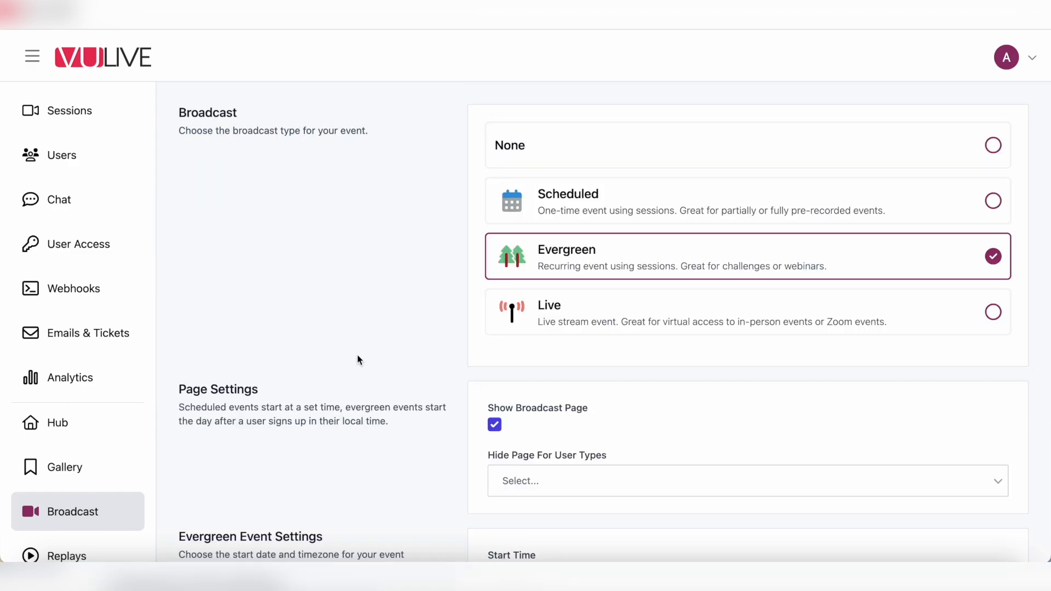
Step: Select Live as the broadcast type and review the Livestream, Sidebar and Static Banners sections
left_click(579, 322)
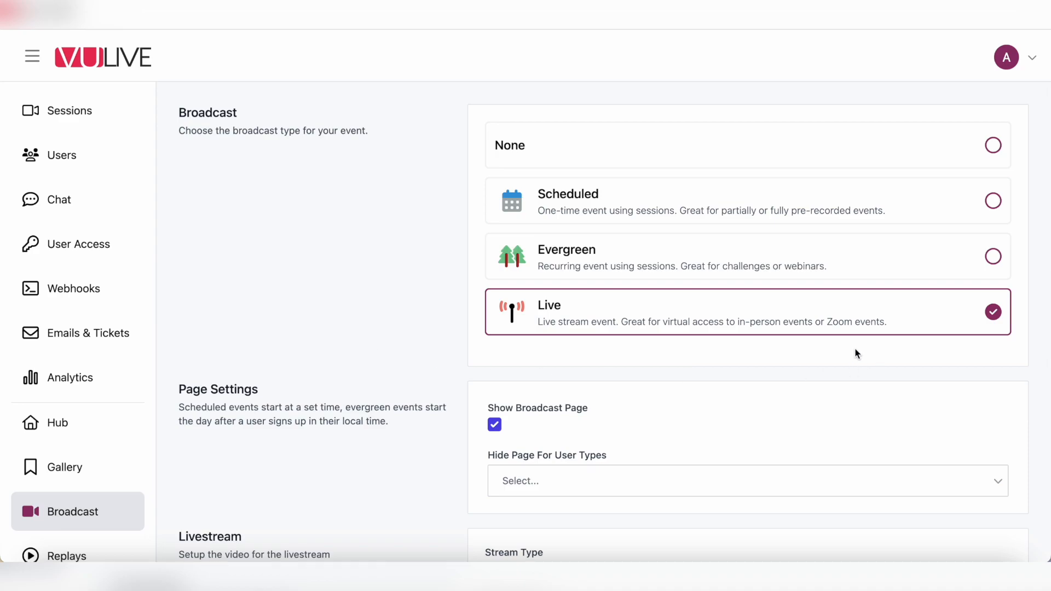
scroll(392, 388, "down", 8)
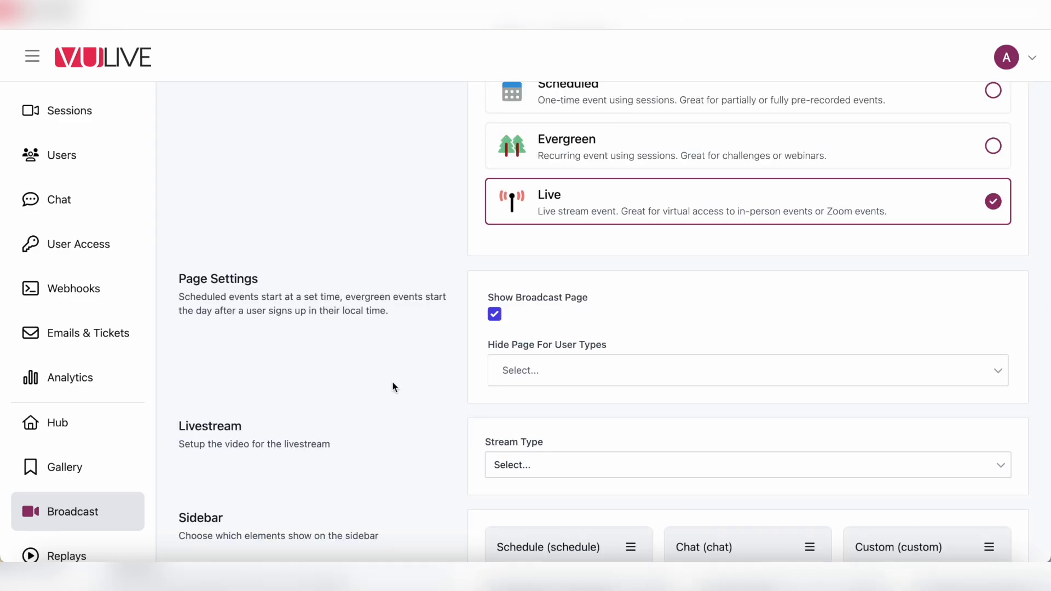
scroll(392, 387, "down", 2)
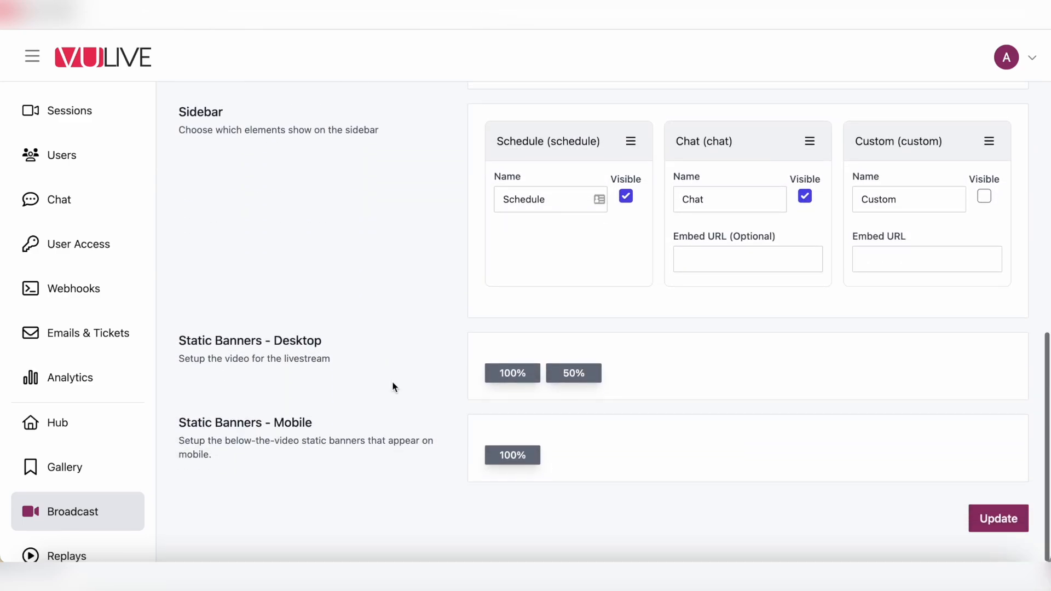
scroll(392, 387, "up", 5)
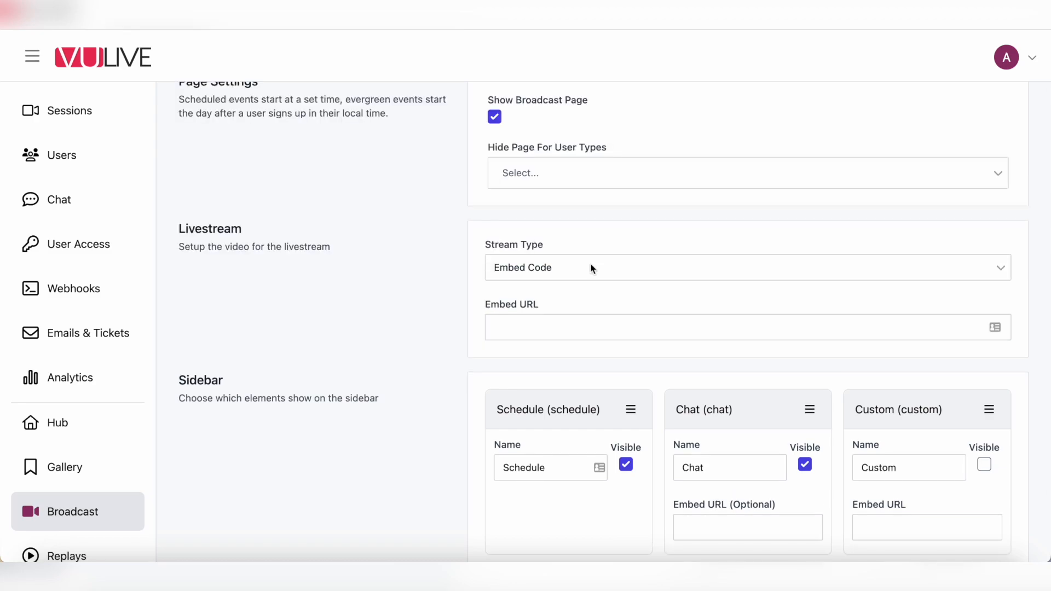
Step: Choose Mux (For Zoom, OBS, etc.) as the stream type, leaving Stream URL empty, and view the Zoom details
left_click(593, 269)
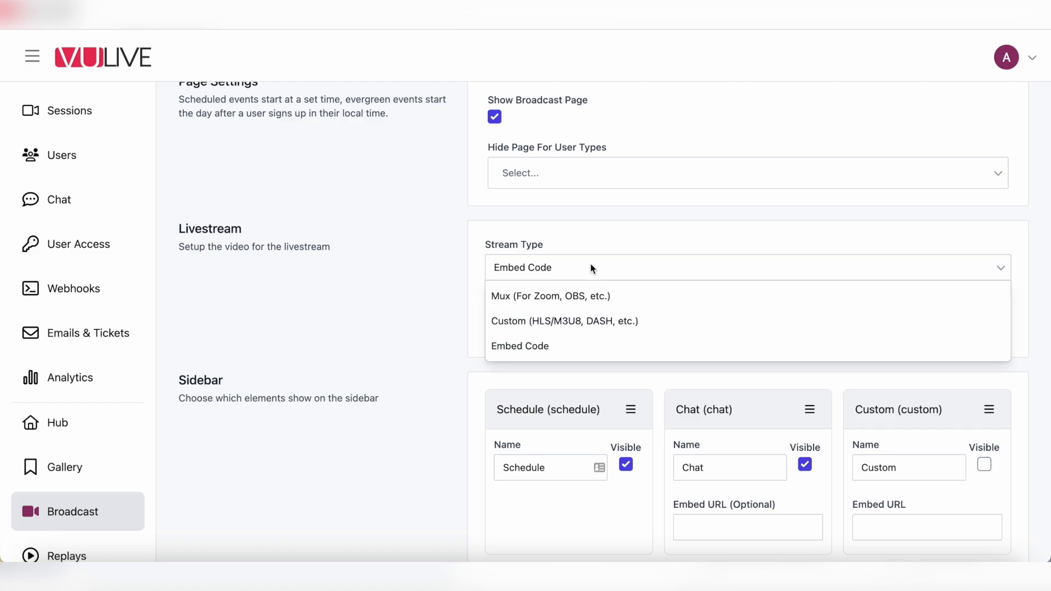
left_click(552, 299)
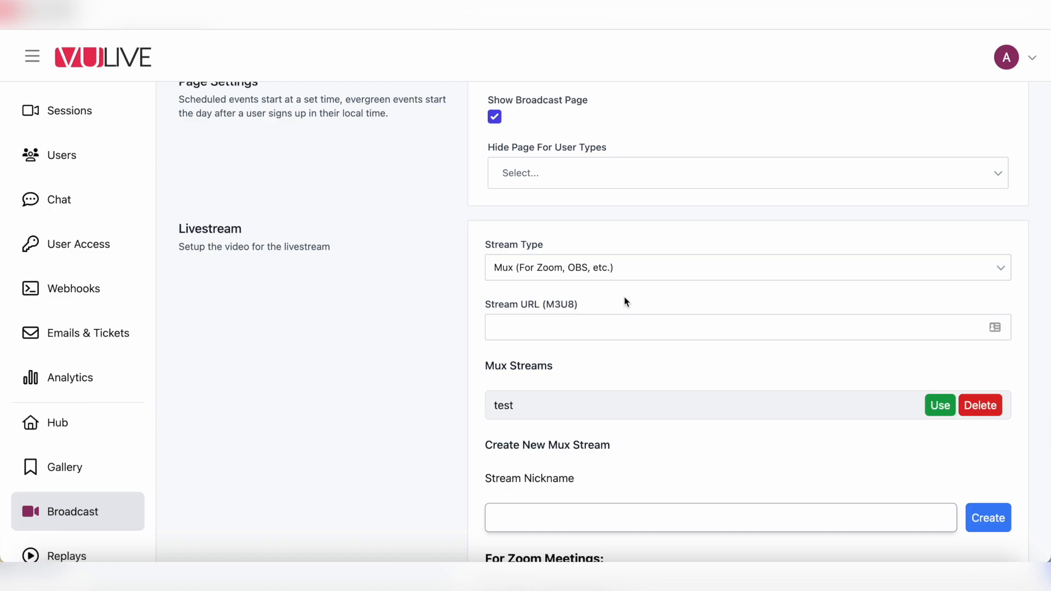
scroll(624, 302, "down", 1)
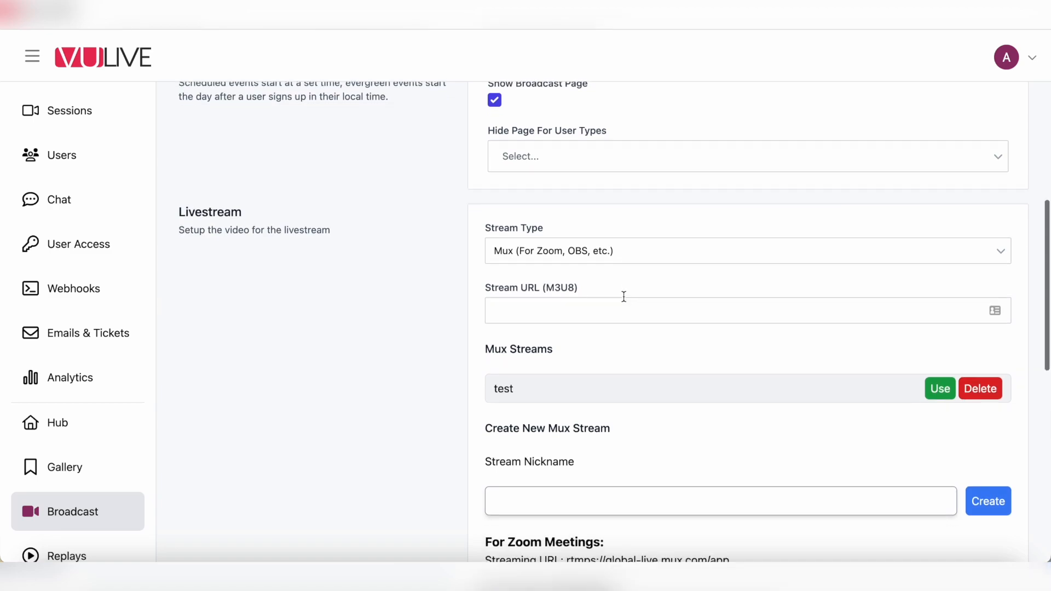
left_click(578, 310)
left_click(600, 349)
scroll(600, 343, "down", 3)
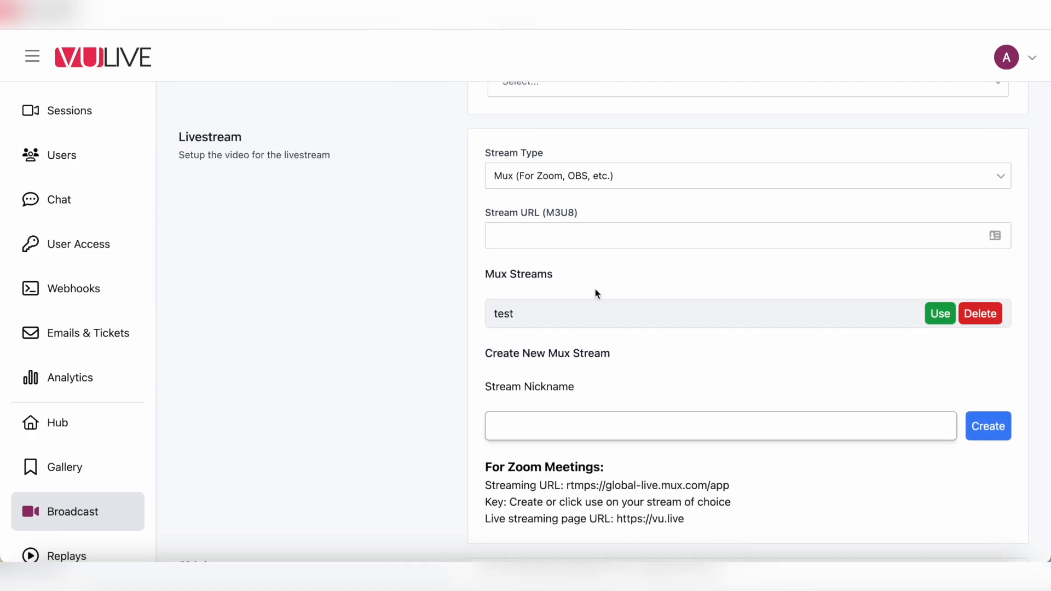
scroll(596, 293, "down", 1)
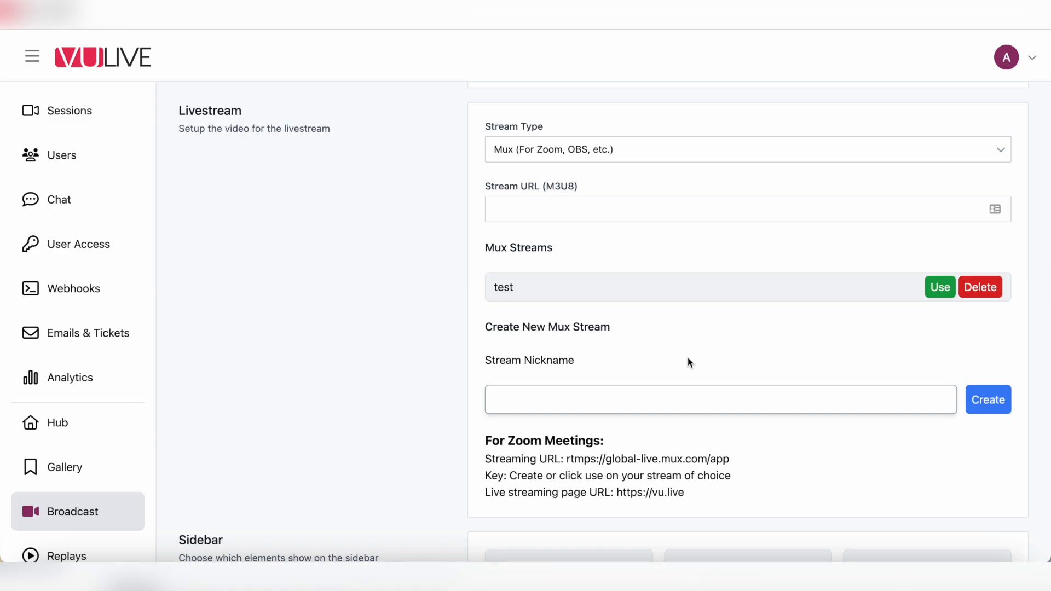
Step: Try Custom, then settle on Embed Code as the stream type with Embed URL left blank
left_click(657, 148)
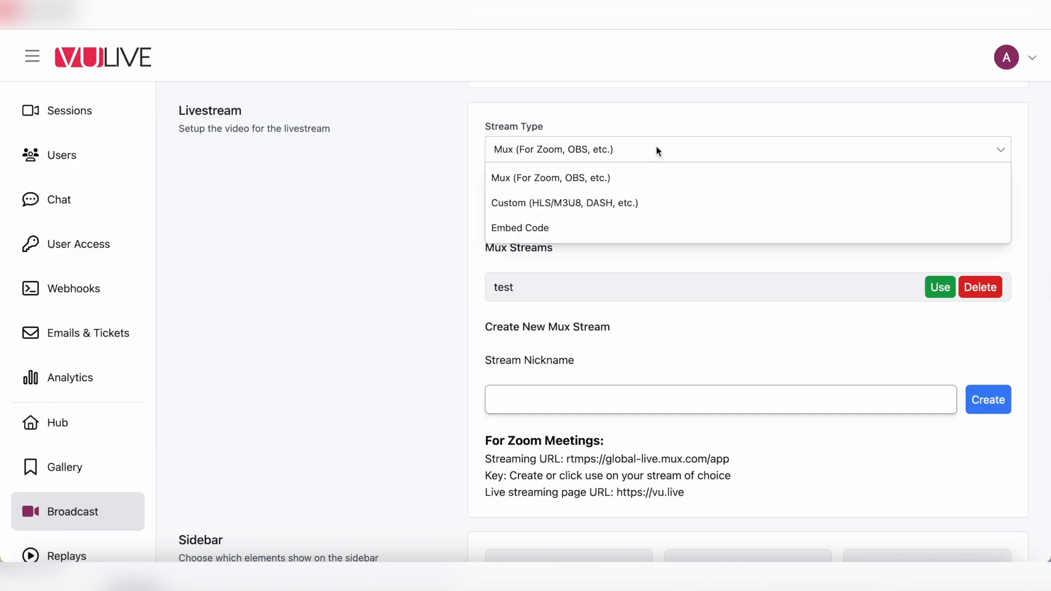
left_click(594, 203)
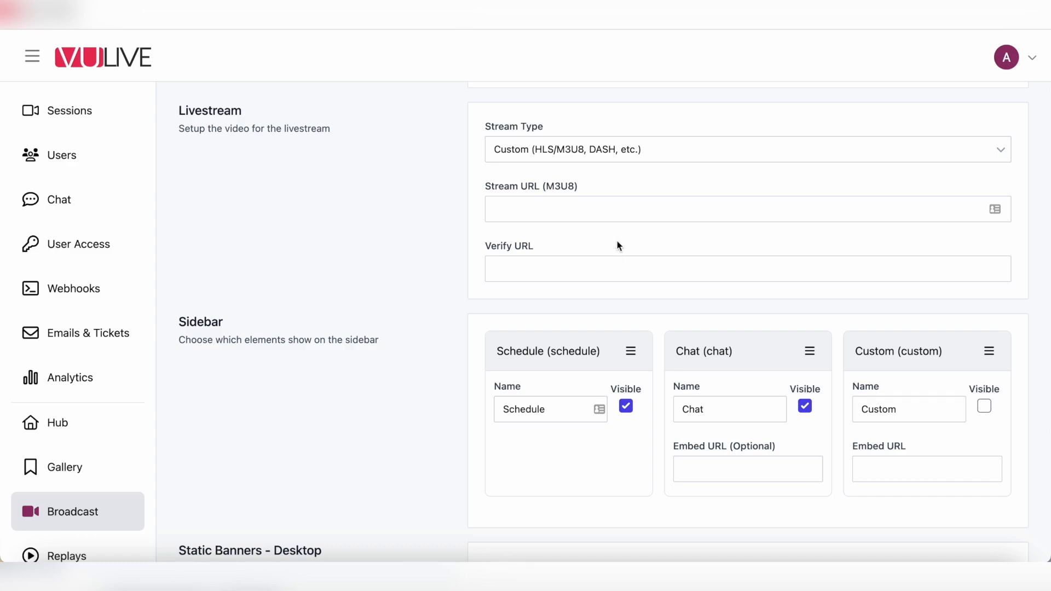
left_click(654, 152)
left_click(567, 228)
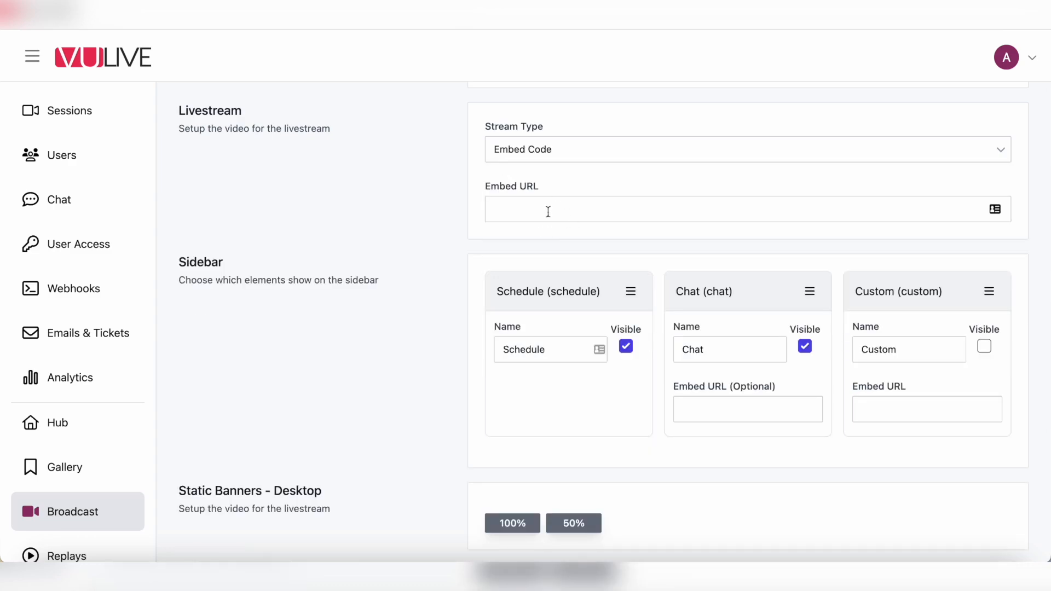
left_click(514, 210)
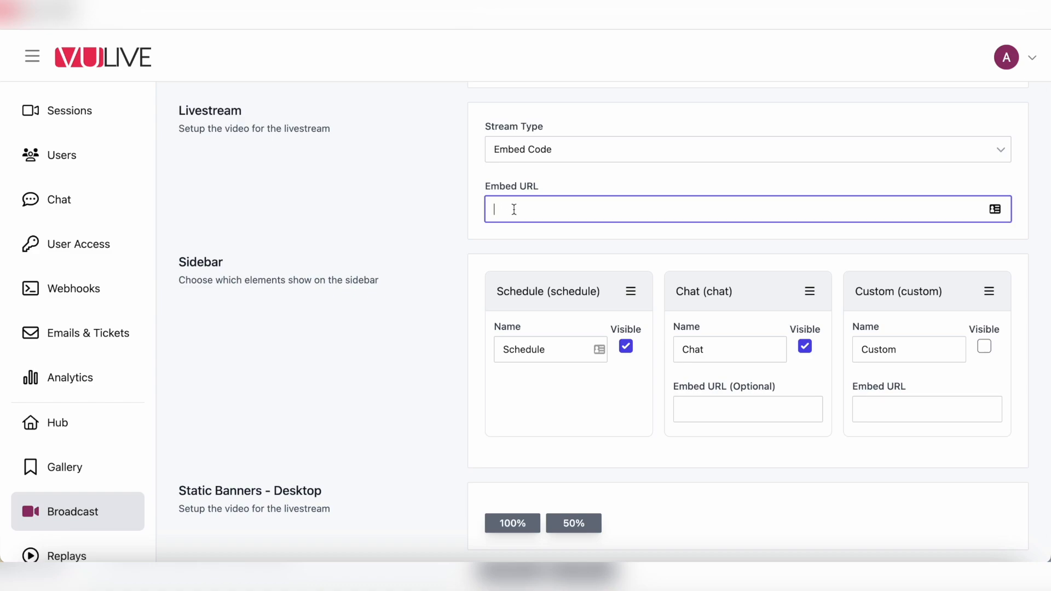
left_click(508, 242)
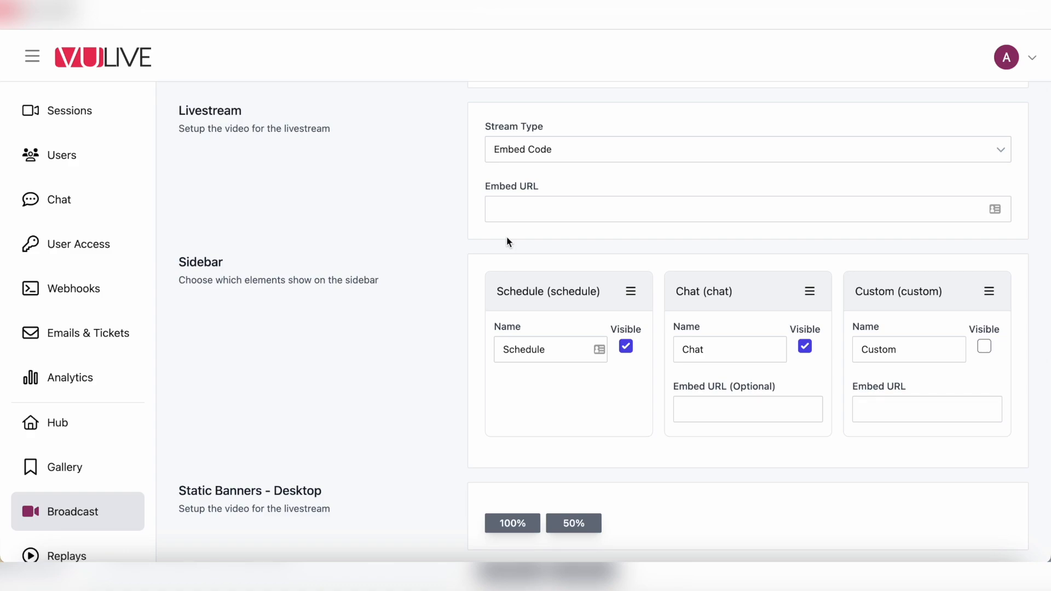
scroll(420, 327, "up", 8)
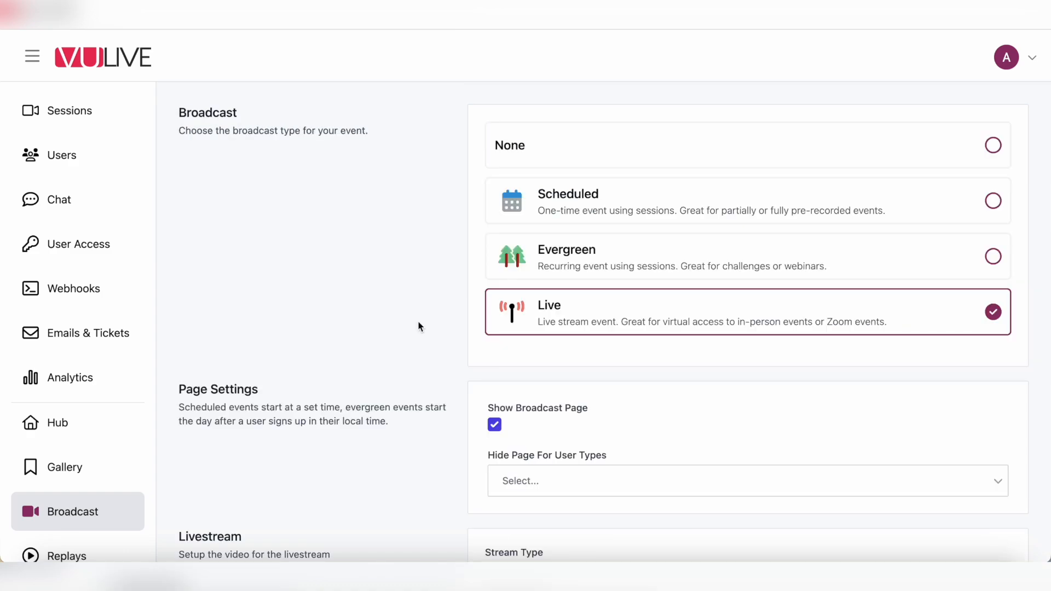
scroll(420, 326, "down", 10)
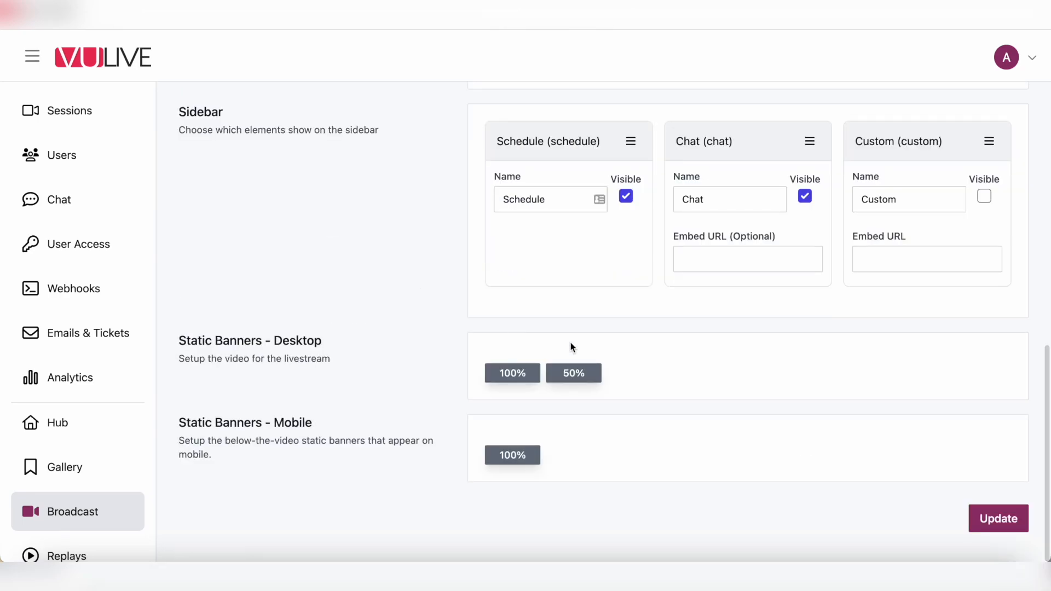